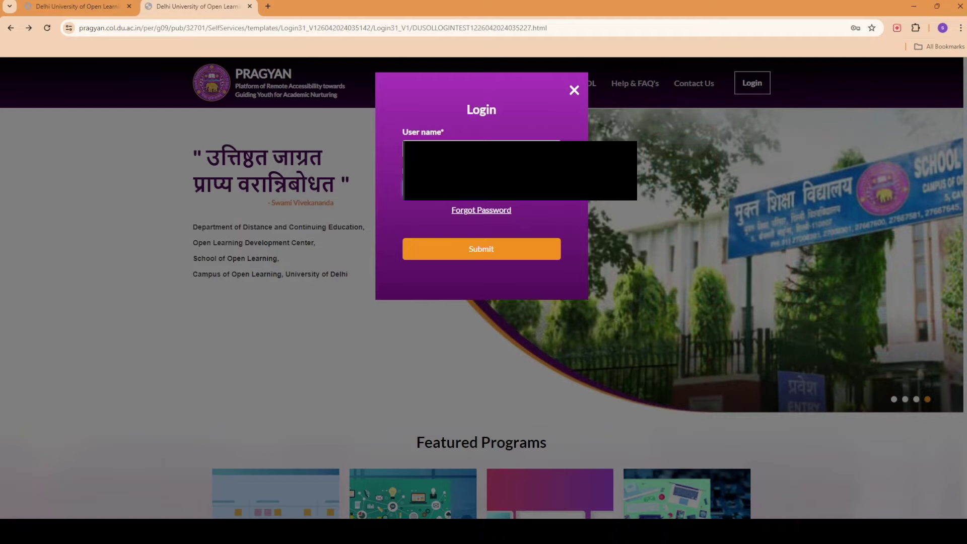
# - Log in and launch the enrolled POLITICAL SCIENCE - Indian Government and Politics Semester 2 course
pyautogui.press('Return')
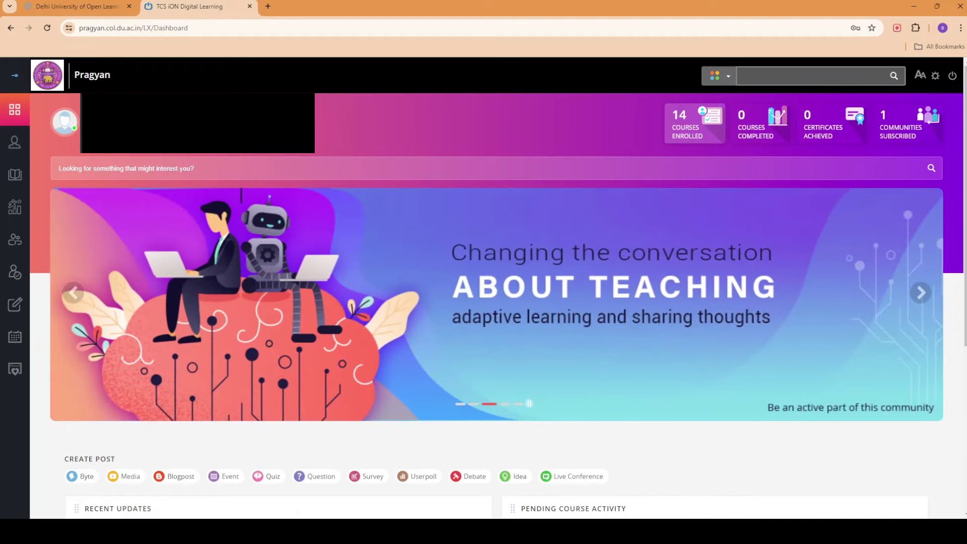
pyautogui.click(695, 124)
pyautogui.scroll(-8, 773, 229)
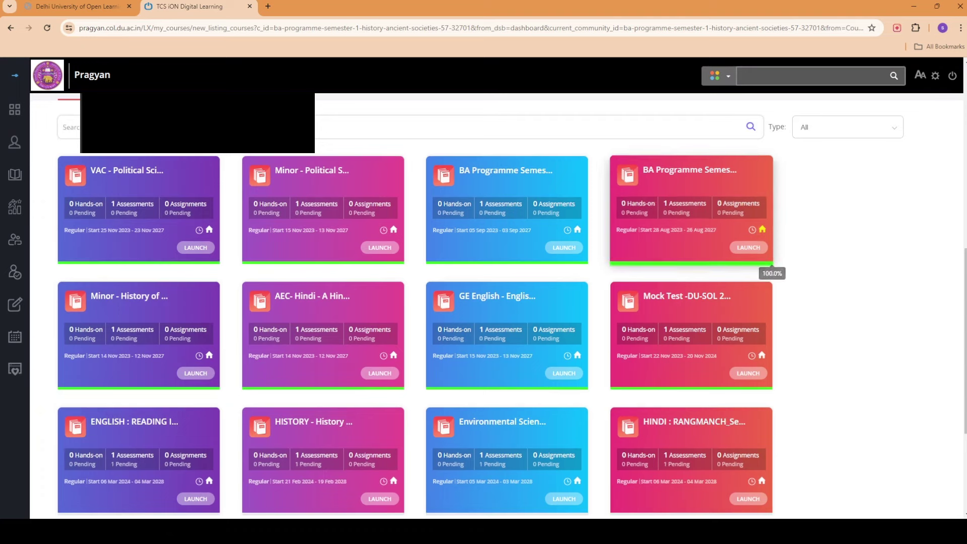
pyautogui.scroll(-3, 705, 222)
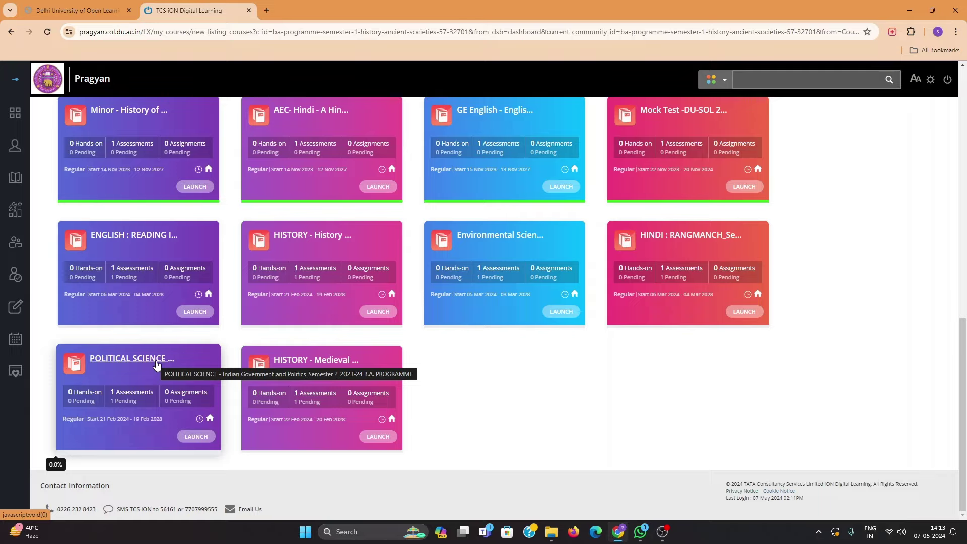
pyautogui.click(190, 438)
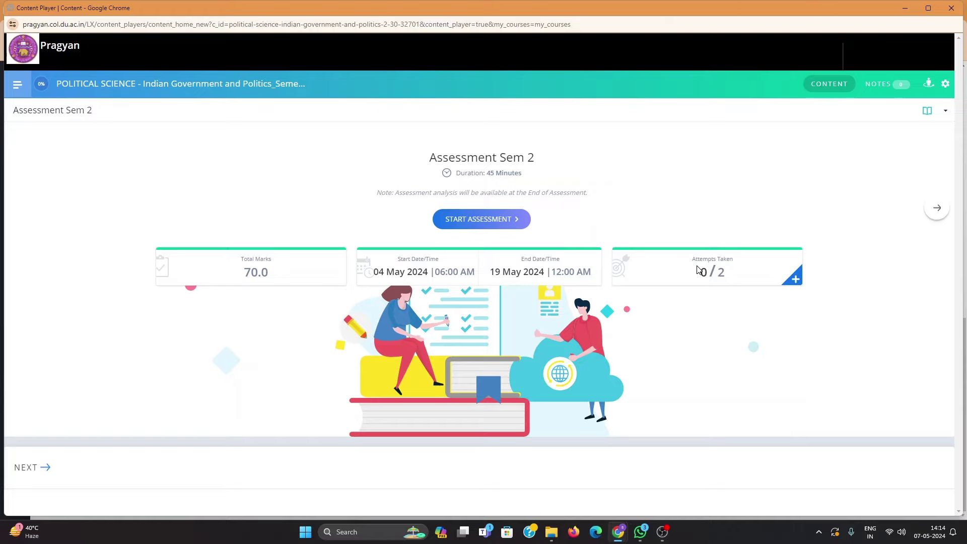
# - Start Assessment Sem 2, allowing location access for this time only, and maximize the assessment window
pyautogui.click(495, 220)
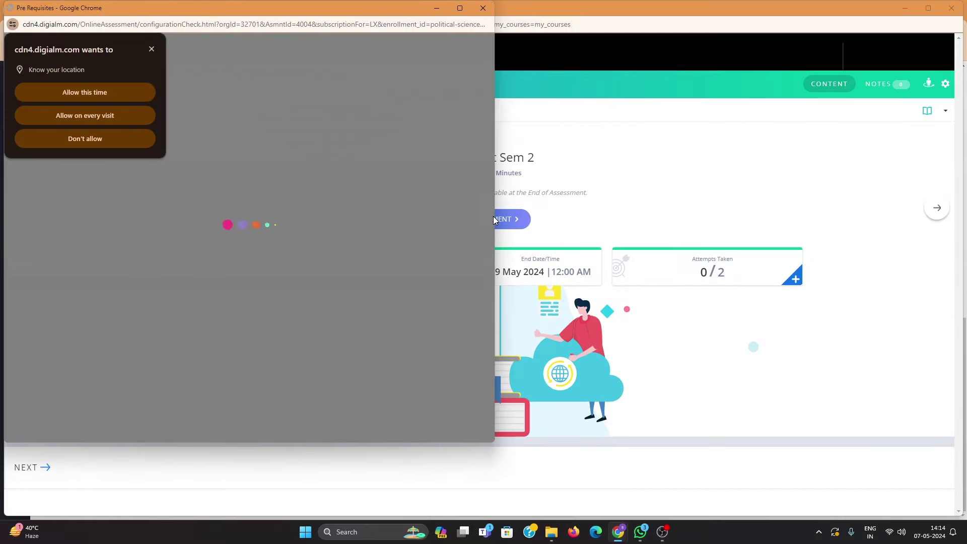
pyautogui.click(93, 92)
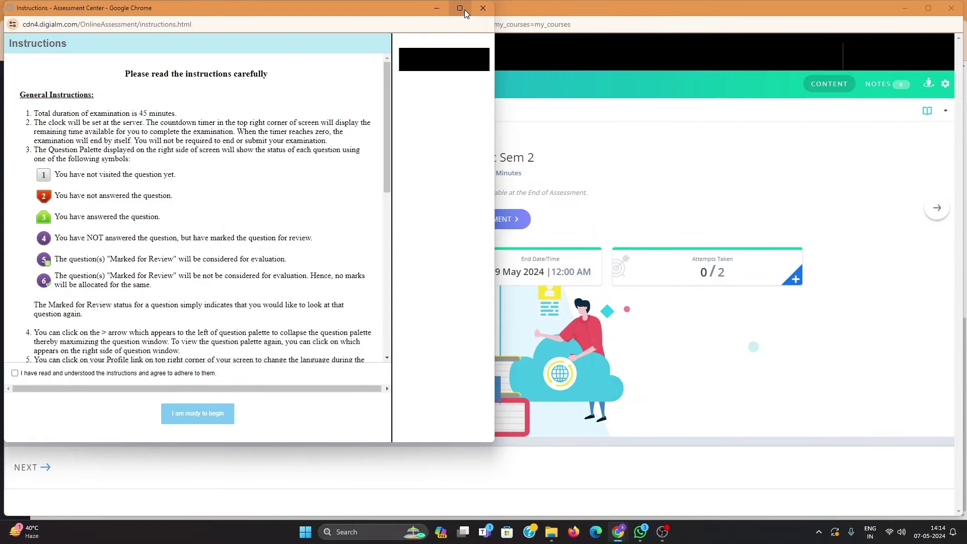
pyautogui.click(460, 8)
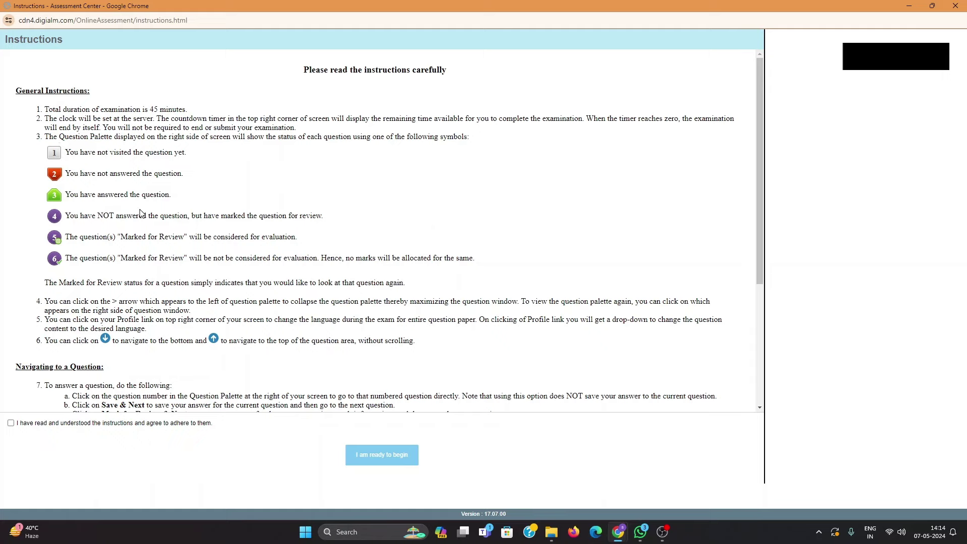
# - Review the exam instructions, agree to adhere to them, and begin the assessment
pyautogui.scroll(-4, 234, 372)
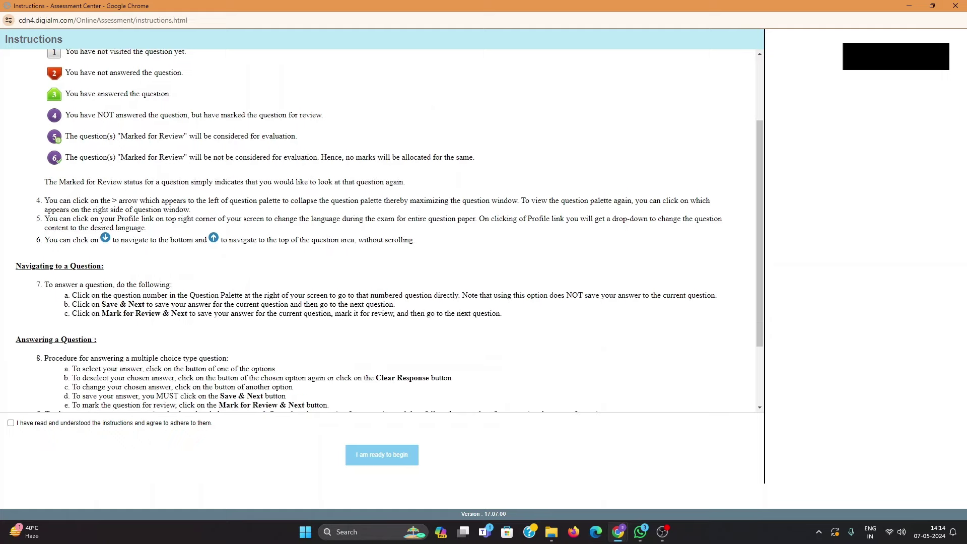
pyautogui.click(10, 424)
pyautogui.scroll(4, 416, 272)
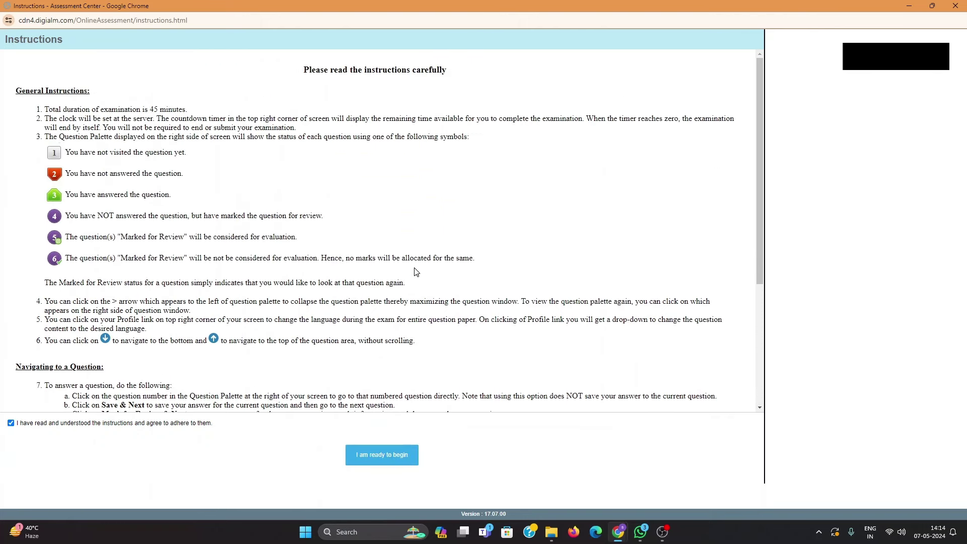
pyautogui.scroll(-4, 416, 272)
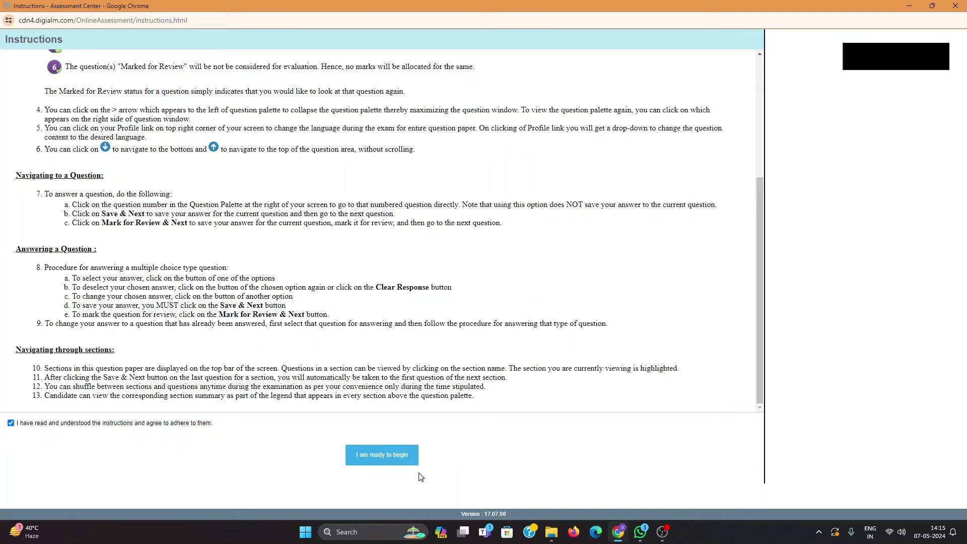
pyautogui.click(390, 464)
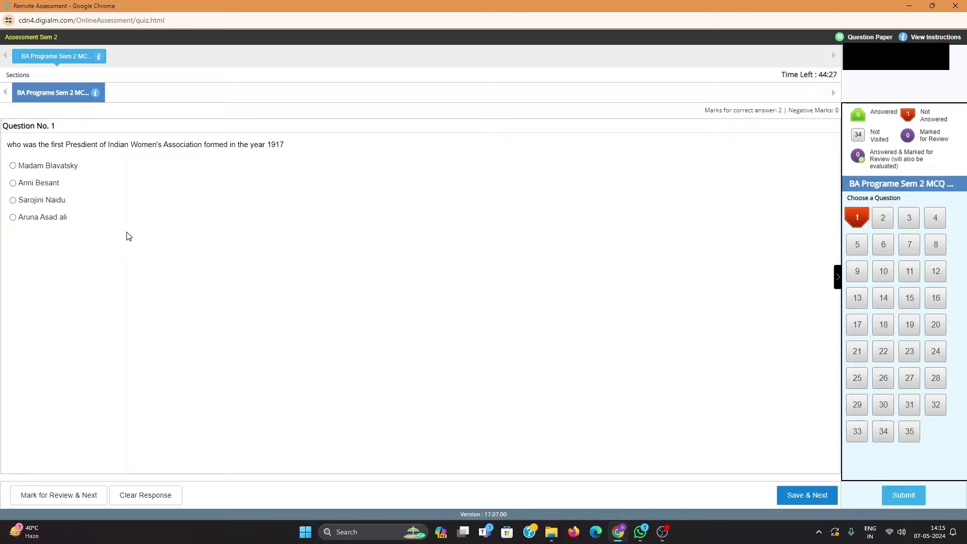
# - Answer and save question 1 as Anni Besant, question 2 as Dr. Rajendra Prasad and question 3 as Jyotiro Phule
pyautogui.click(56, 184)
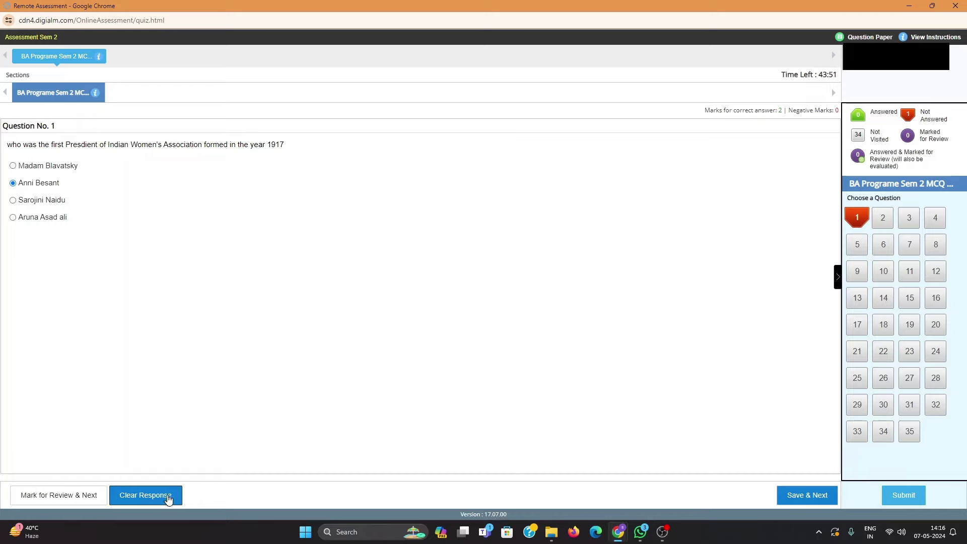
pyautogui.click(817, 503)
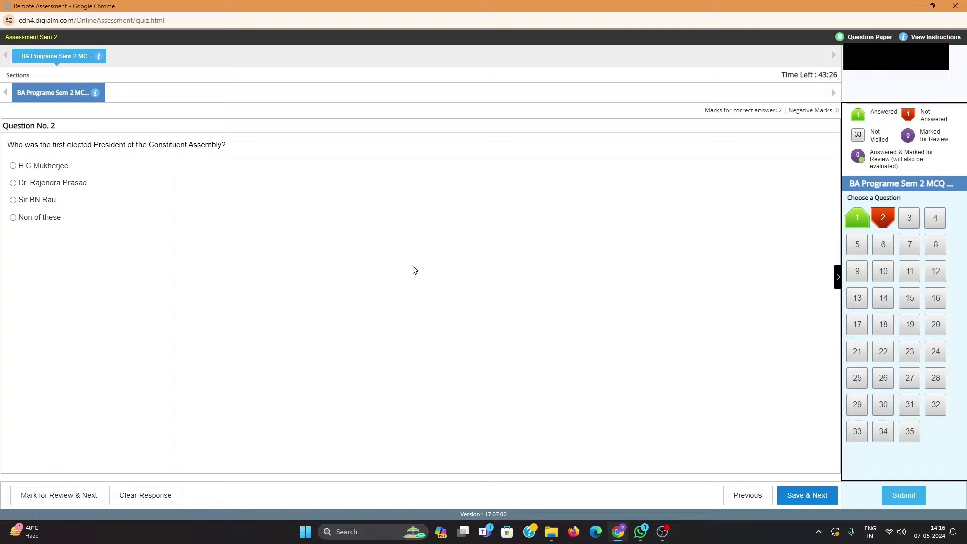
pyautogui.click(73, 186)
pyautogui.click(800, 502)
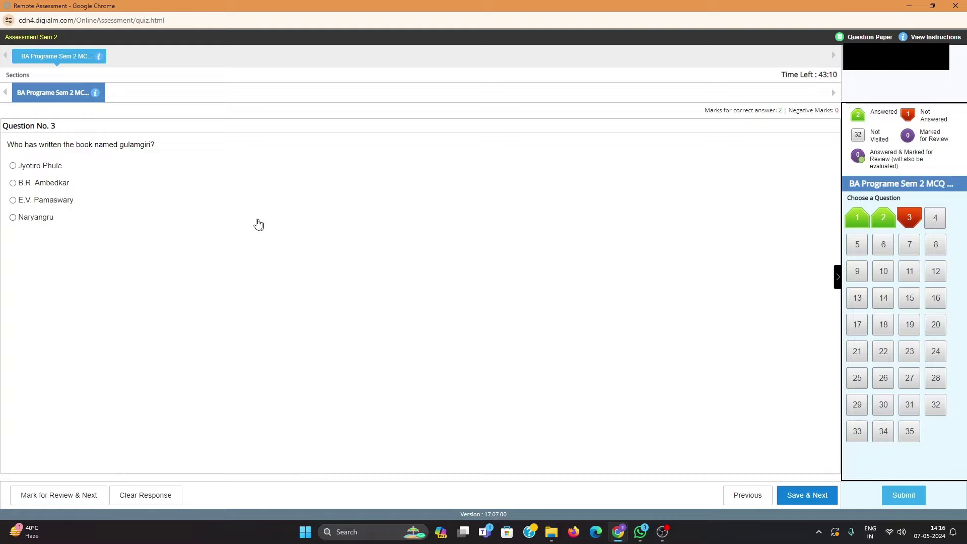
pyautogui.click(36, 170)
pyautogui.click(802, 496)
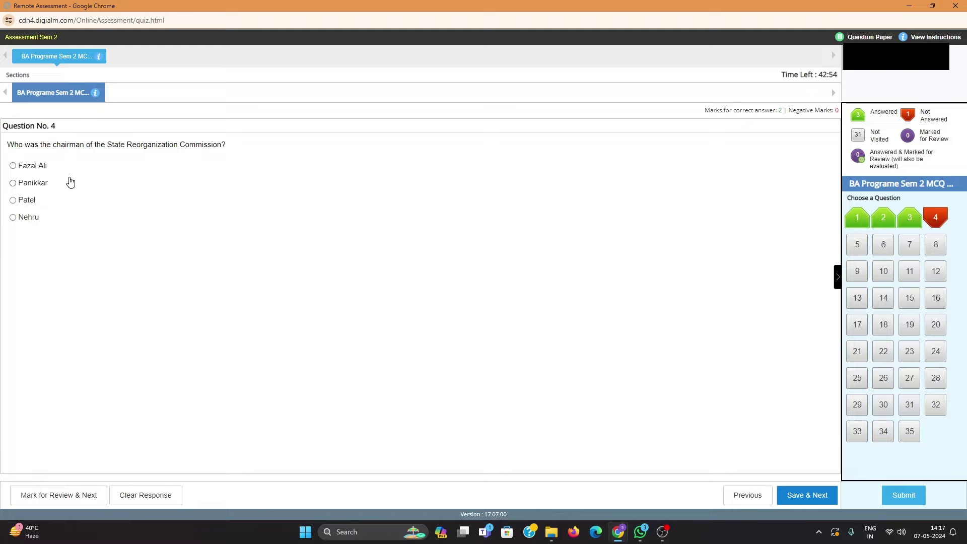
# - Answer and save question 4 as Fazal Ali, question 5 as Swaran Singh committee and question 6 as Gvernor of the state
pyautogui.click(35, 166)
pyautogui.click(797, 495)
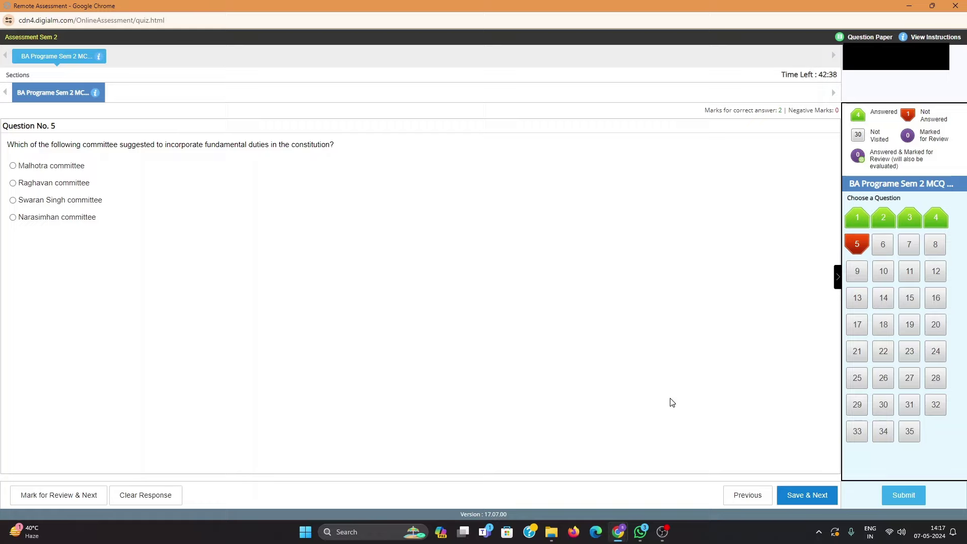
pyautogui.click(31, 203)
pyautogui.click(798, 499)
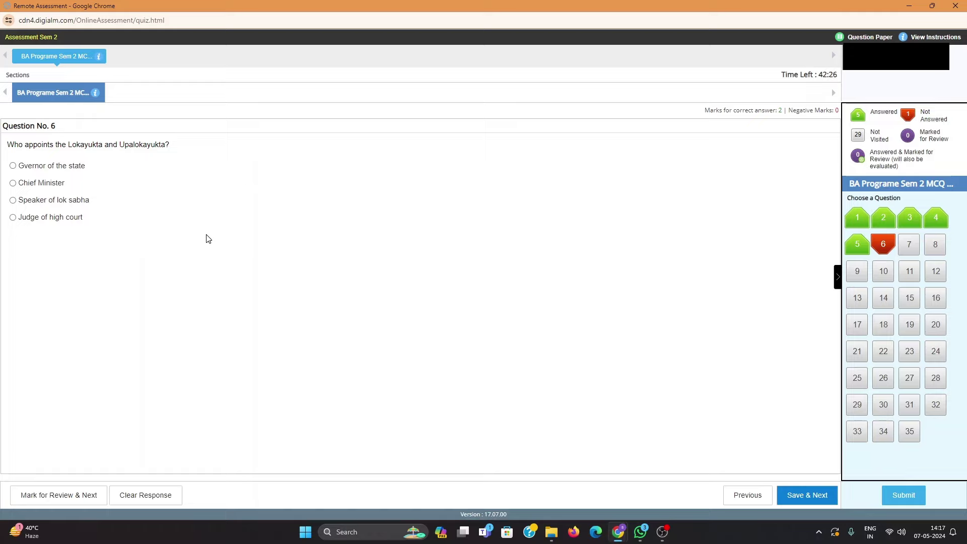
pyautogui.click(71, 172)
pyautogui.click(816, 496)
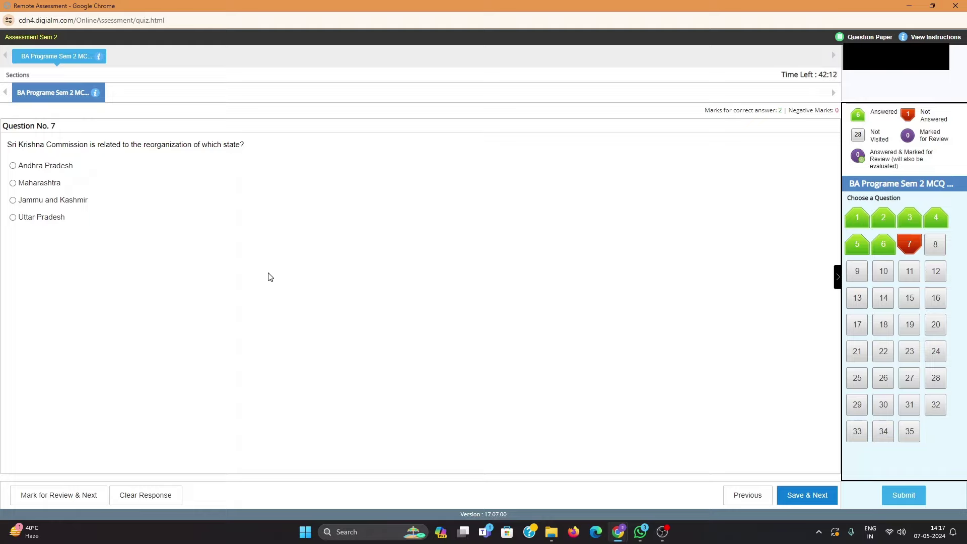
# - Answer and save question 7 as Andhra Pradesh, question 8 as Habeas Corpus and question 9 as president
pyautogui.click(54, 168)
pyautogui.click(800, 496)
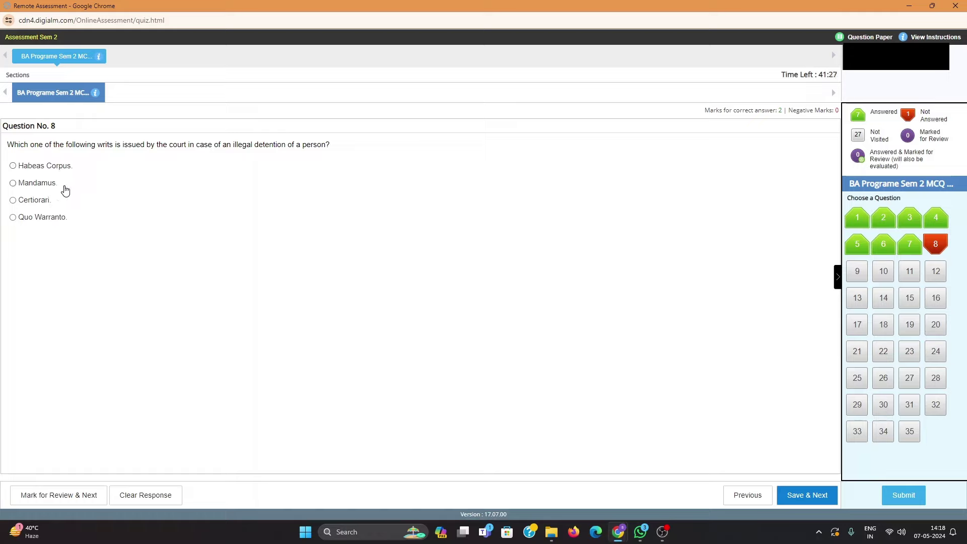
pyautogui.click(43, 166)
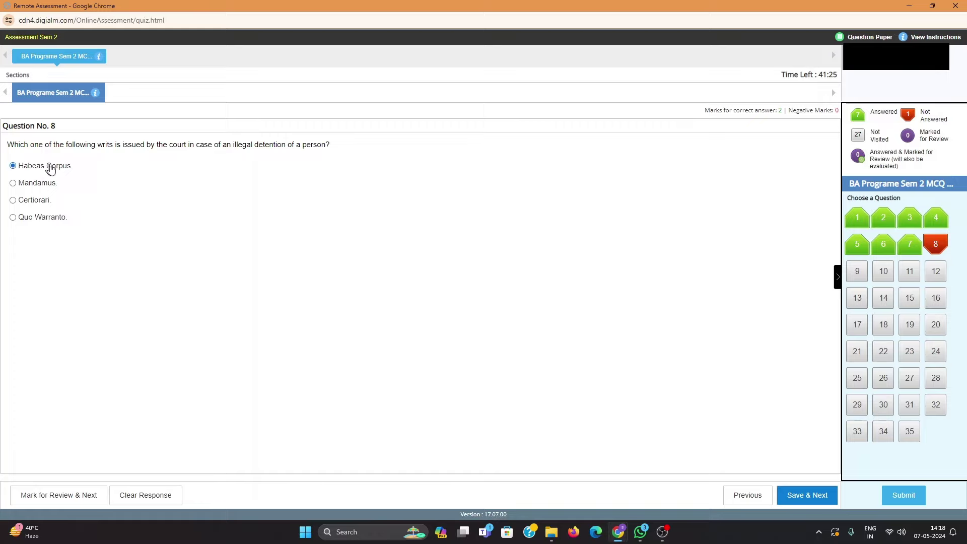
pyautogui.click(794, 503)
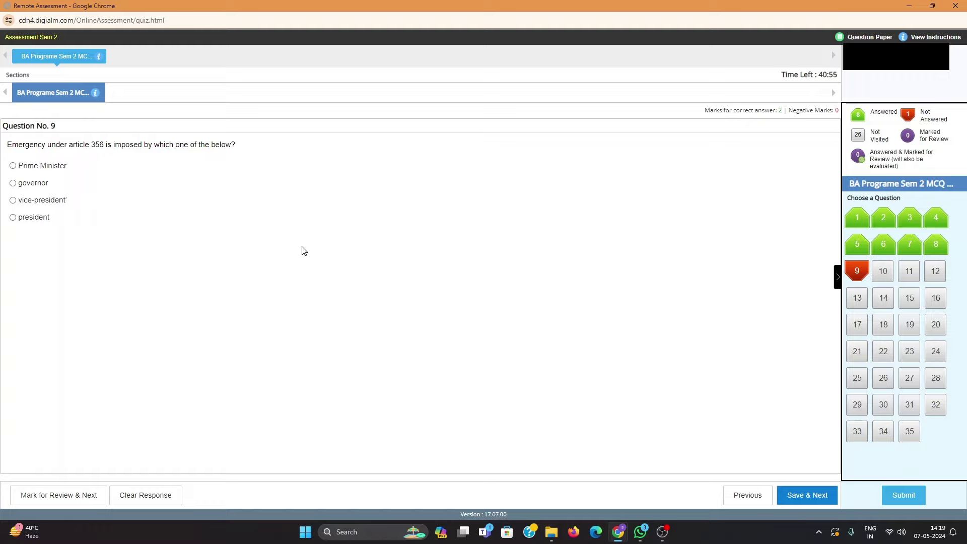
pyautogui.click(44, 220)
pyautogui.click(799, 499)
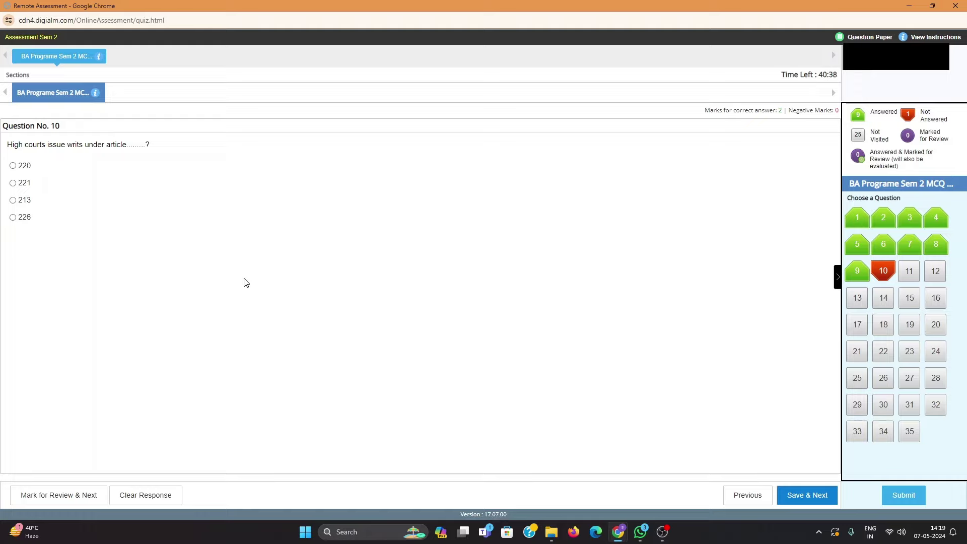
# - Answer and save question 10 as 226, question 11 as Right to Constitutional Remedies (Art.32) and question 12 as 6 months
pyautogui.click(21, 220)
pyautogui.click(796, 495)
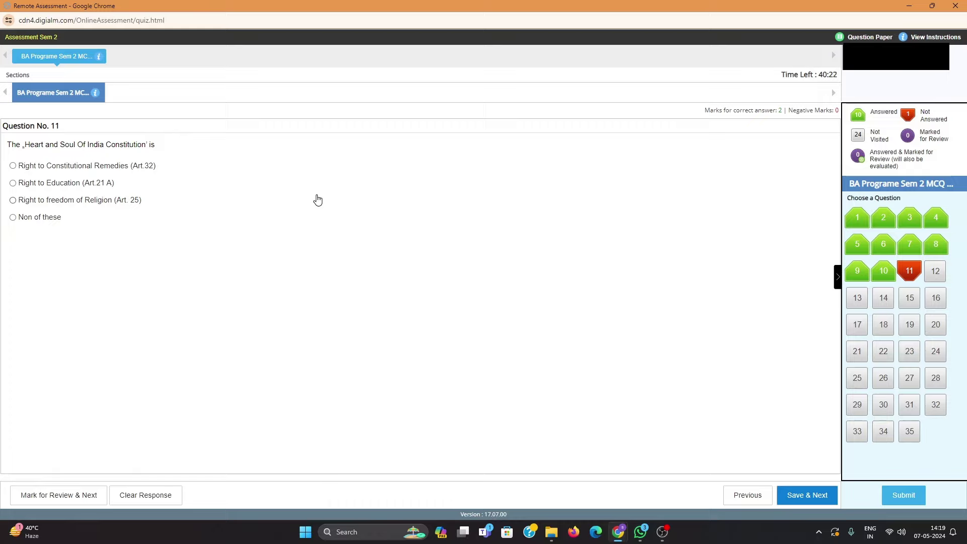
pyautogui.click(13, 167)
pyautogui.click(794, 499)
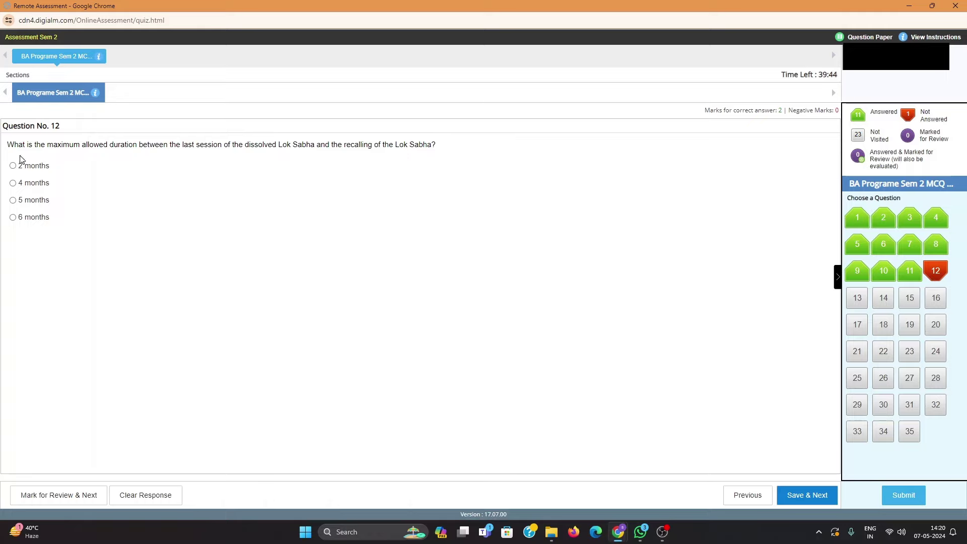
pyautogui.click(18, 223)
pyautogui.click(795, 500)
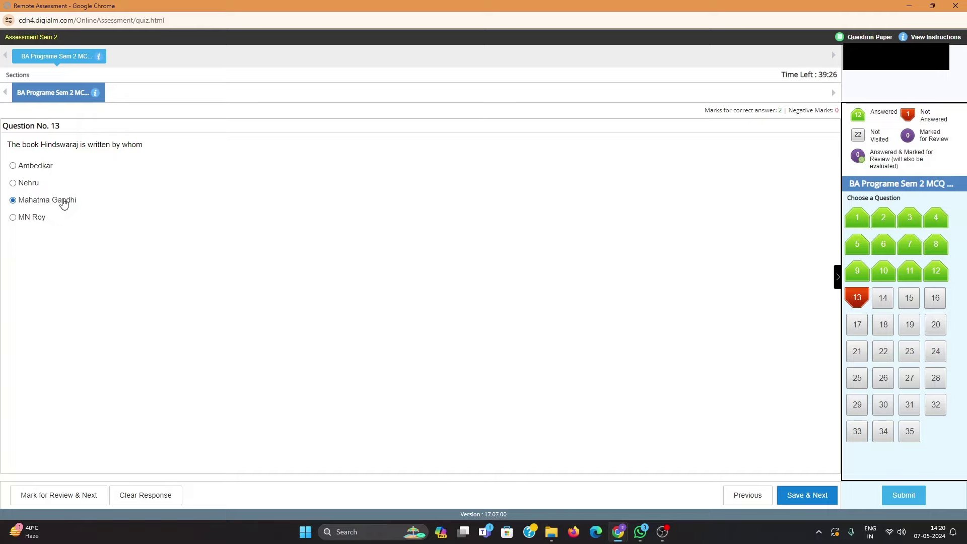
# - Answer and save question 13 as Mahatma Gandhi, question 14 as Part III and question 15 as President
pyautogui.click(796, 497)
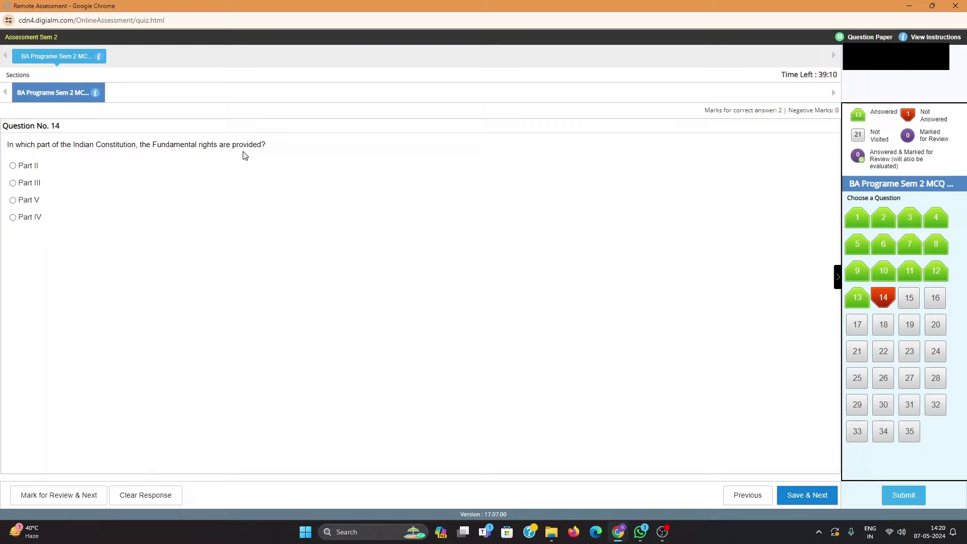
pyautogui.click(13, 183)
pyautogui.click(806, 496)
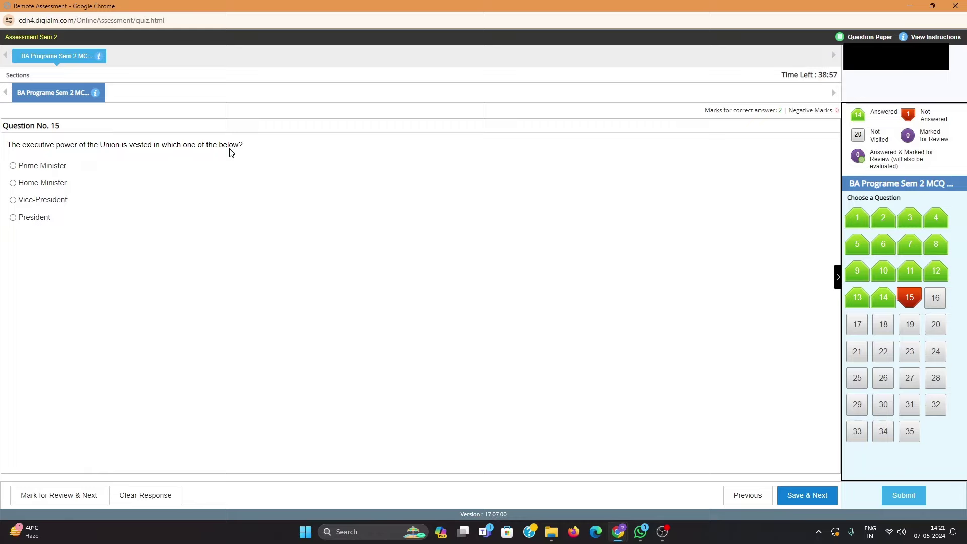
pyautogui.click(31, 220)
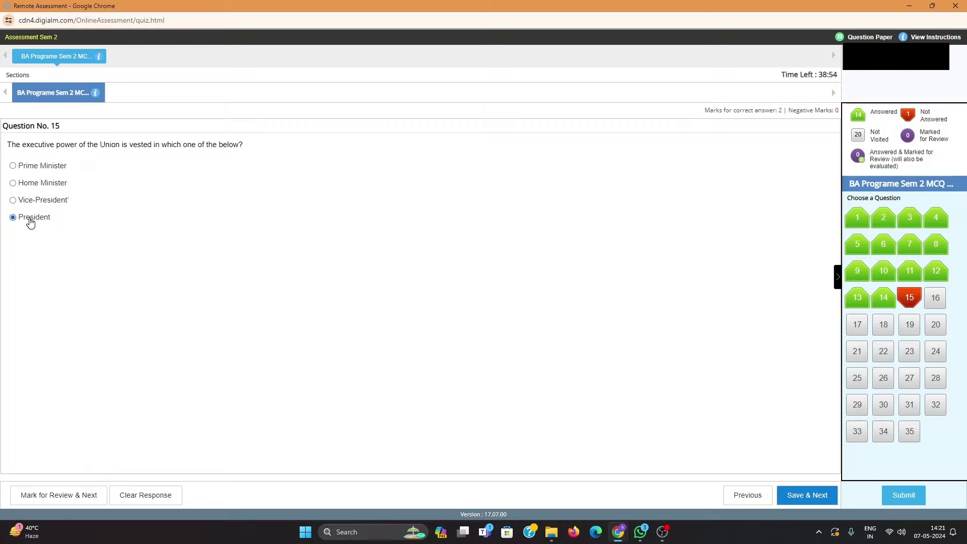
pyautogui.click(811, 499)
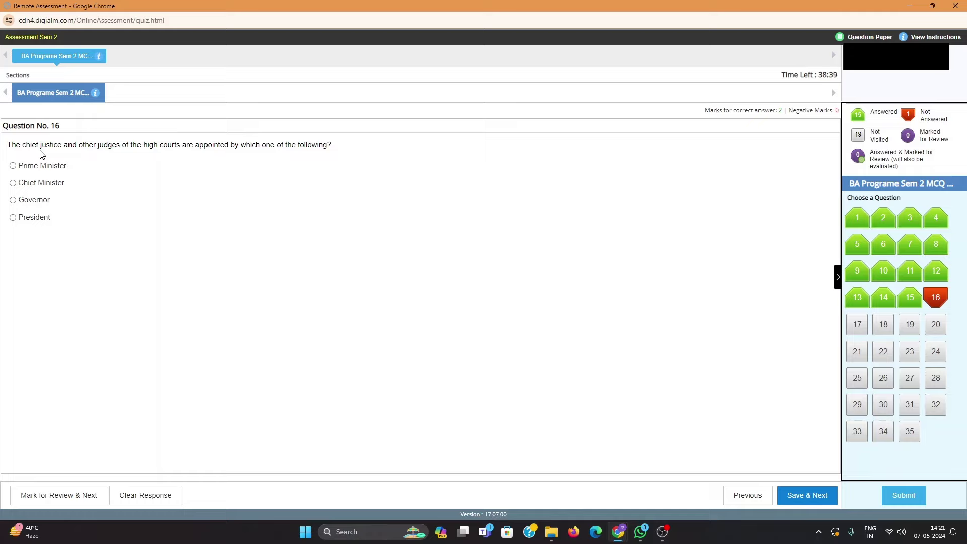
# - Answer and save question 16 as President, 17 as MN Roy in 1927 and 18 as Prohibition of traffic in human beings and forced labour
pyautogui.click(33, 220)
pyautogui.click(801, 497)
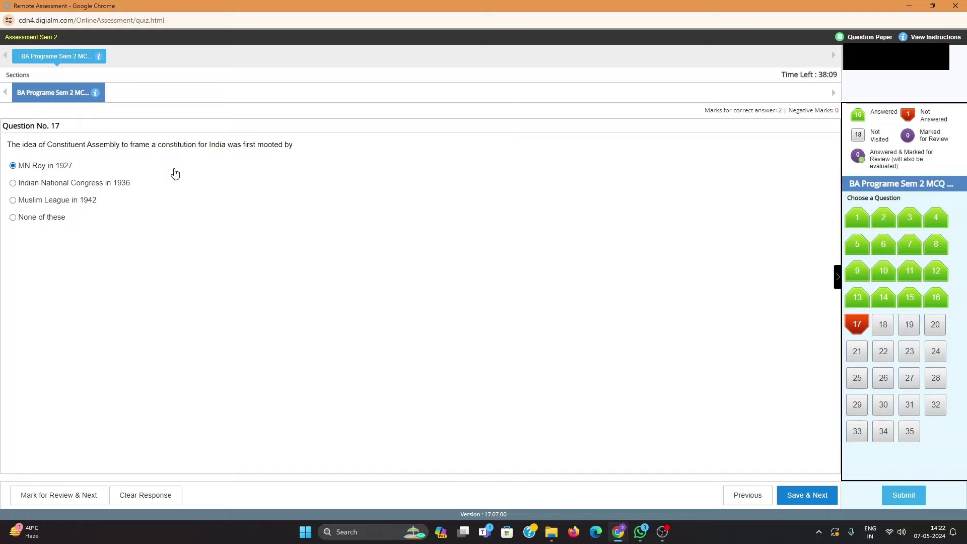
pyautogui.click(799, 500)
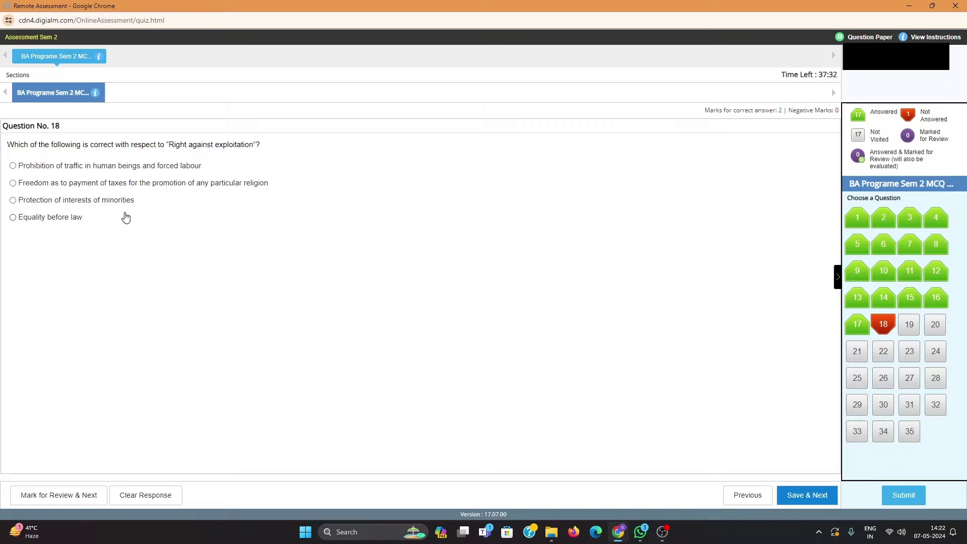
pyautogui.click(12, 166)
pyautogui.click(806, 494)
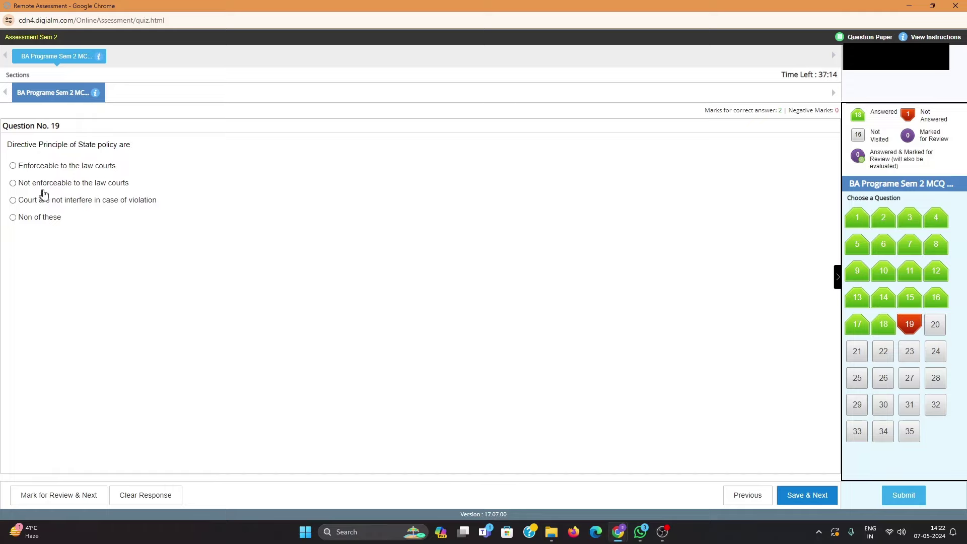
# - Answer and save question 19 as Not enforceable to the law courts, 20 as Irish Constitution and 21 as Part IV A, Article 51 A
pyautogui.click(115, 187)
pyautogui.click(798, 498)
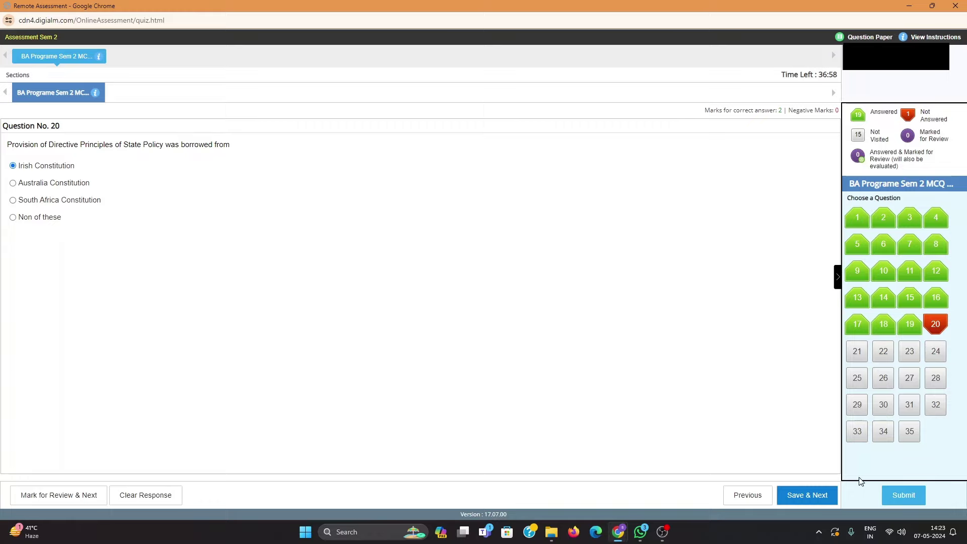
pyautogui.click(797, 503)
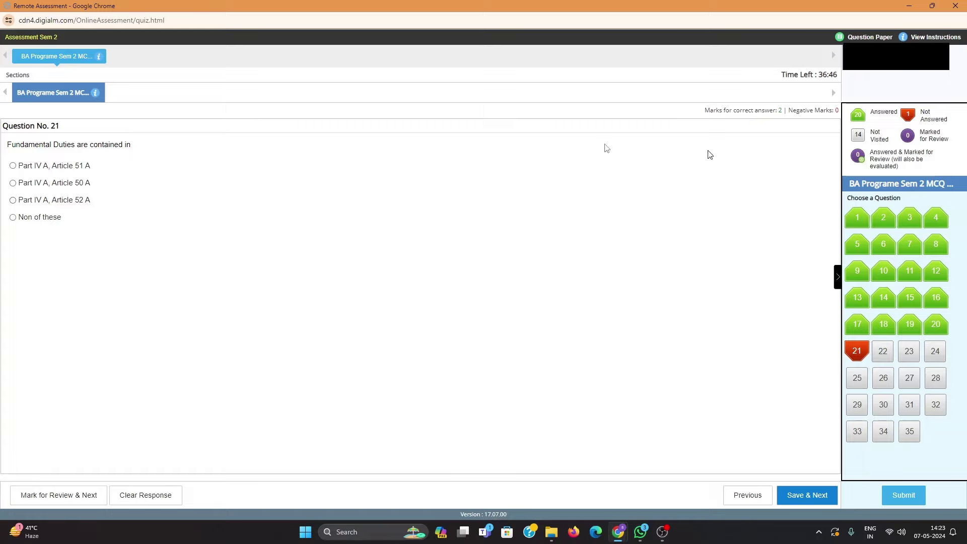
pyautogui.click(13, 166)
pyautogui.click(804, 495)
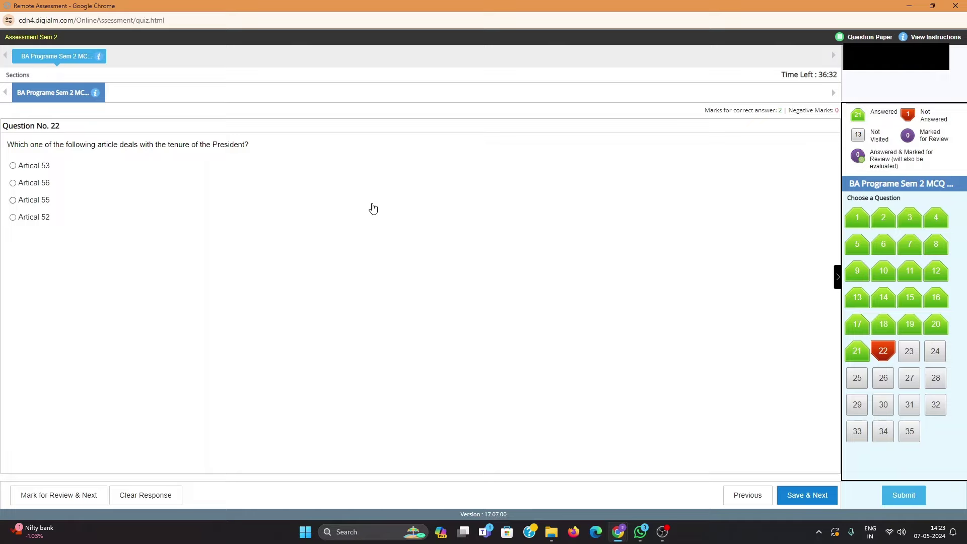
# - Answer and save question 22 as Artical 56, question 23 as Mont Ford Reform and question 24 as 26th November,1949
pyautogui.click(13, 184)
pyautogui.click(806, 496)
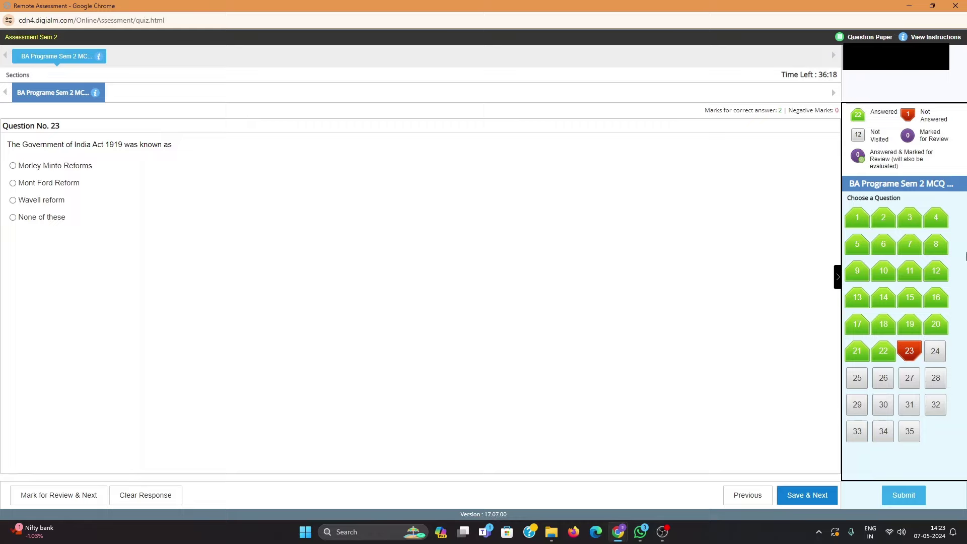
pyautogui.click(54, 187)
pyautogui.click(812, 496)
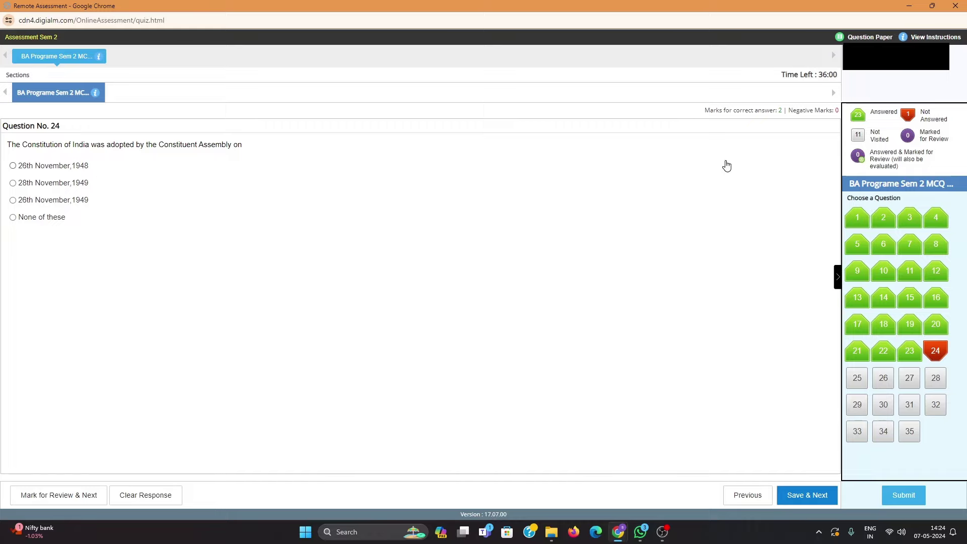
pyautogui.click(11, 201)
pyautogui.click(807, 498)
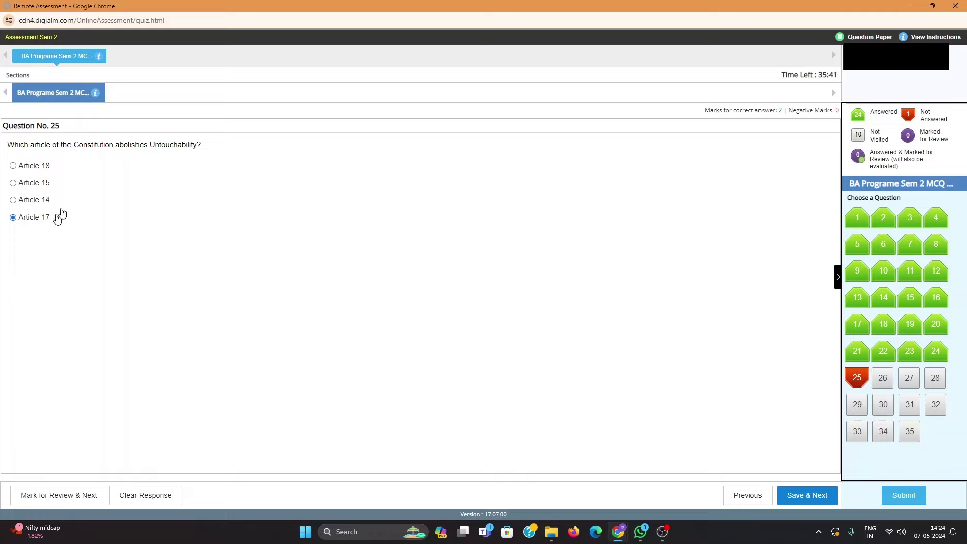
# - Answer and save question 25 as Article 17, question 26 as Andhra and question 27 as Artical 56
pyautogui.click(802, 498)
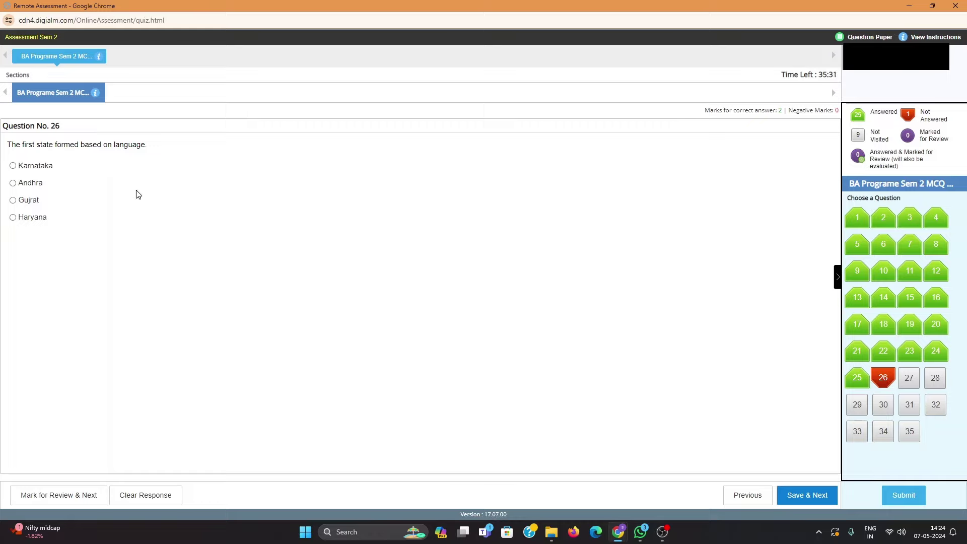
pyautogui.click(34, 185)
pyautogui.click(795, 496)
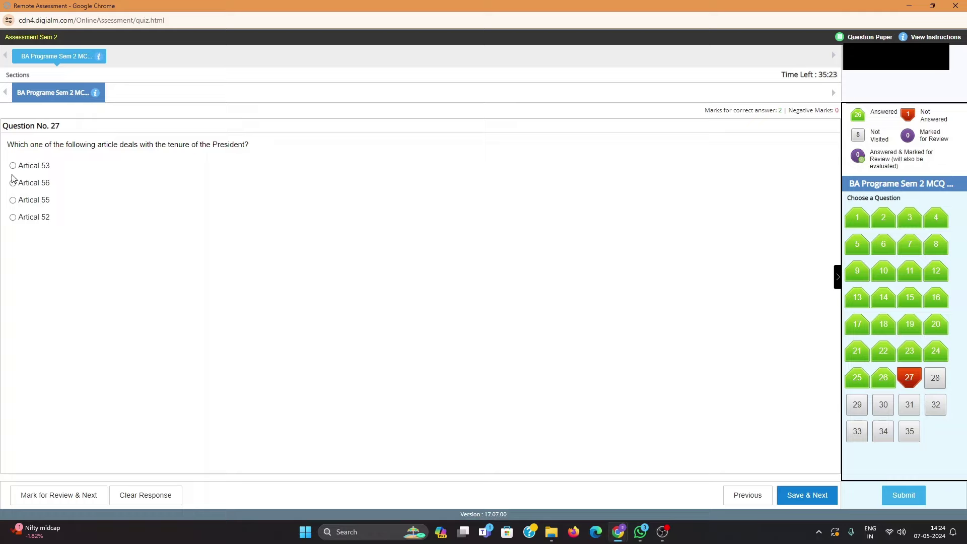
pyautogui.click(41, 185)
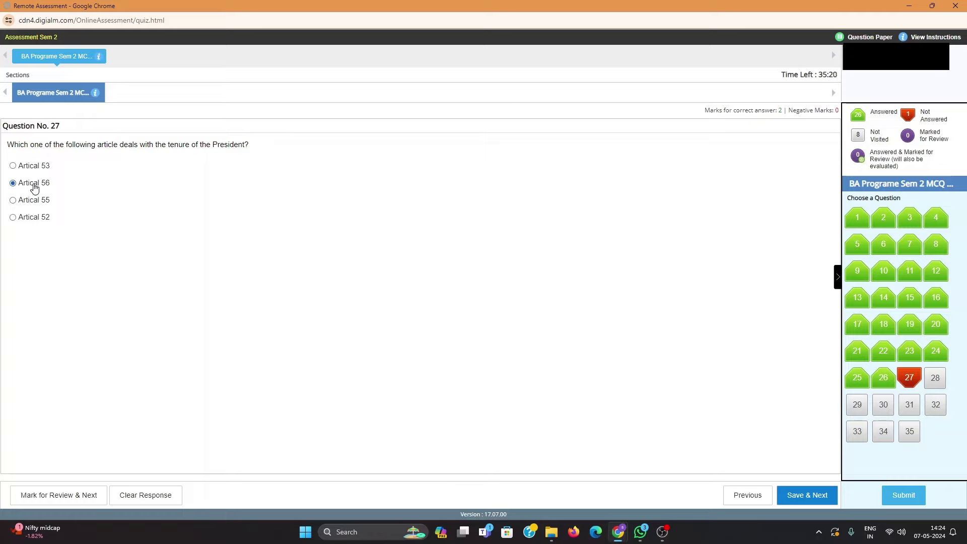
pyautogui.click(803, 496)
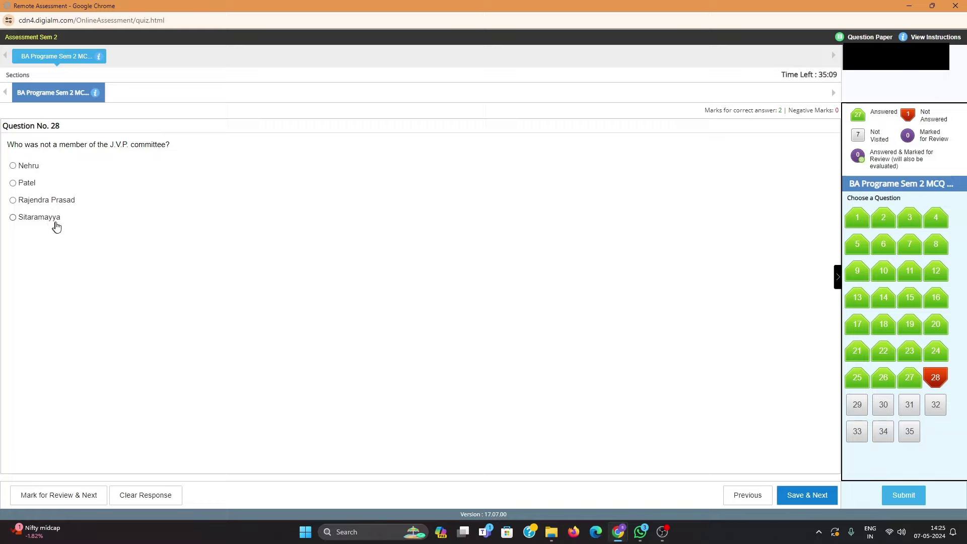
# - Answer and save question 28 as Rajendra Prasad, question 29 as 1966 and question 30 as Article 44
pyautogui.click(42, 201)
pyautogui.click(806, 496)
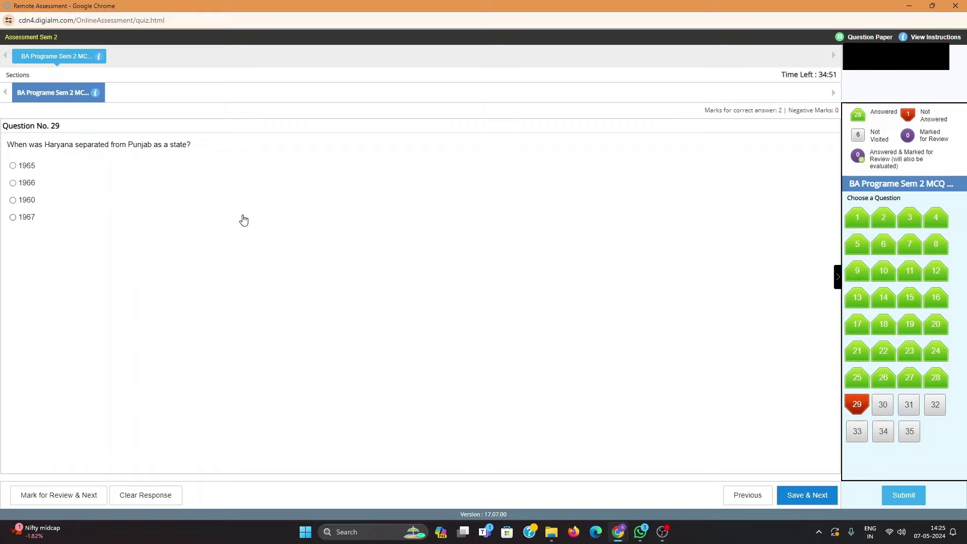
pyautogui.click(26, 182)
pyautogui.click(806, 496)
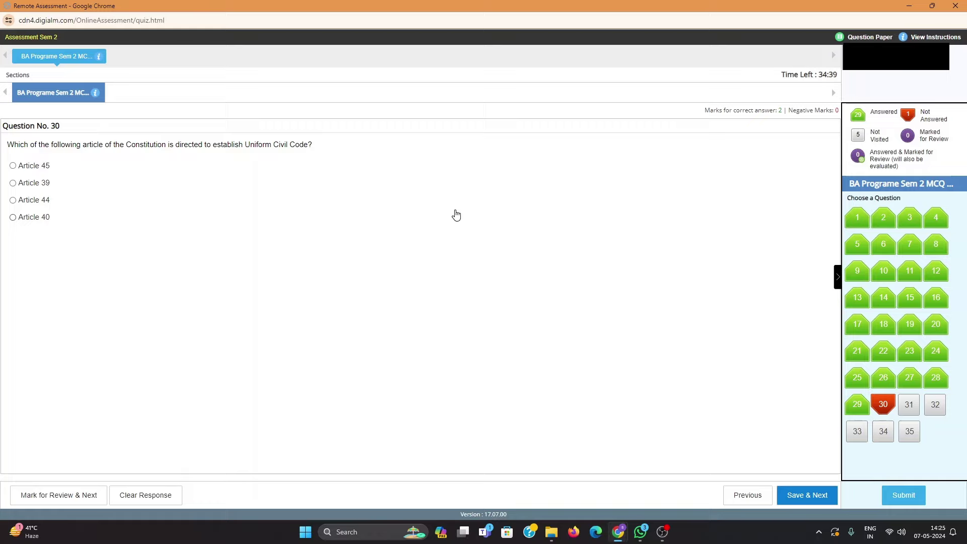
pyautogui.click(28, 203)
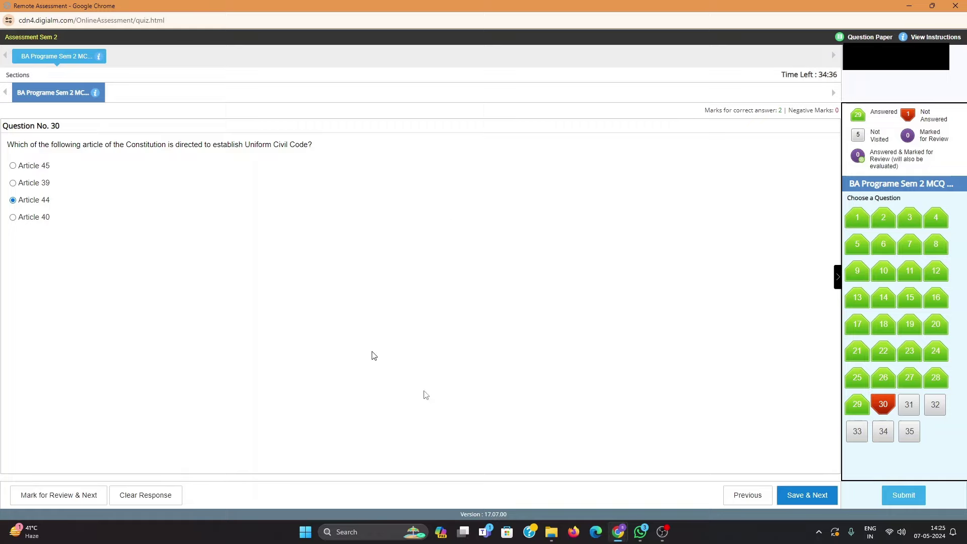
pyautogui.click(801, 495)
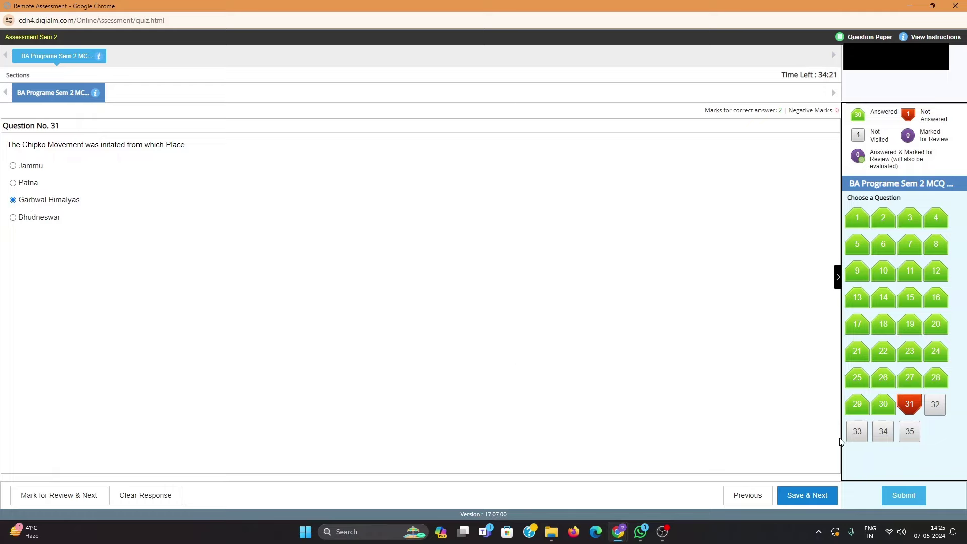
# - Answer and save question 31 as Garhwal Himalyas, question 32 as Article 79 and question 33 as 51 A
pyautogui.click(802, 497)
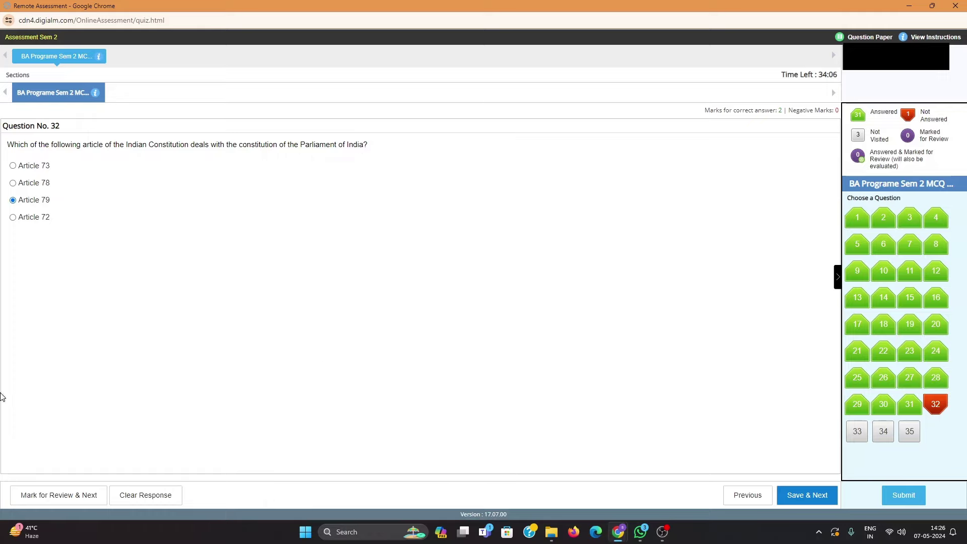
pyautogui.click(792, 504)
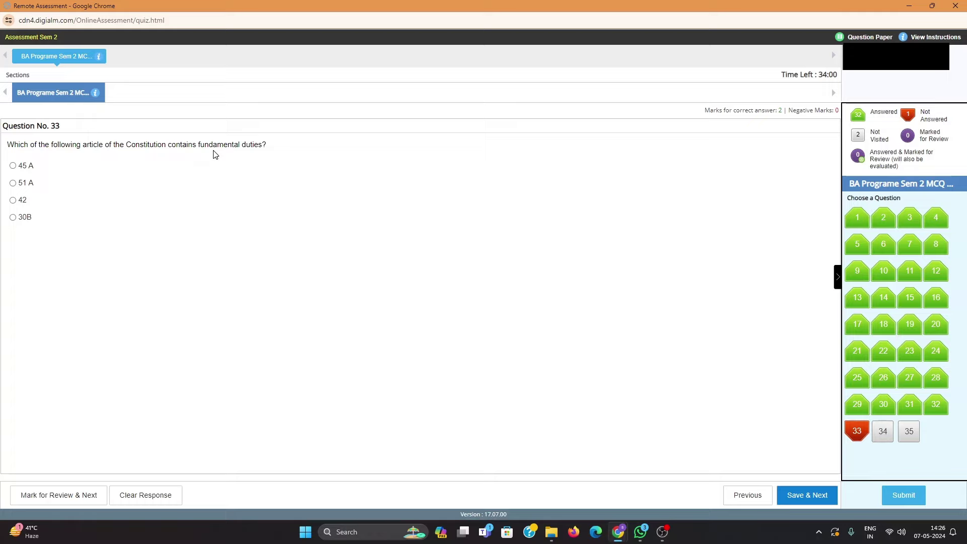
pyautogui.click(26, 186)
pyautogui.click(794, 498)
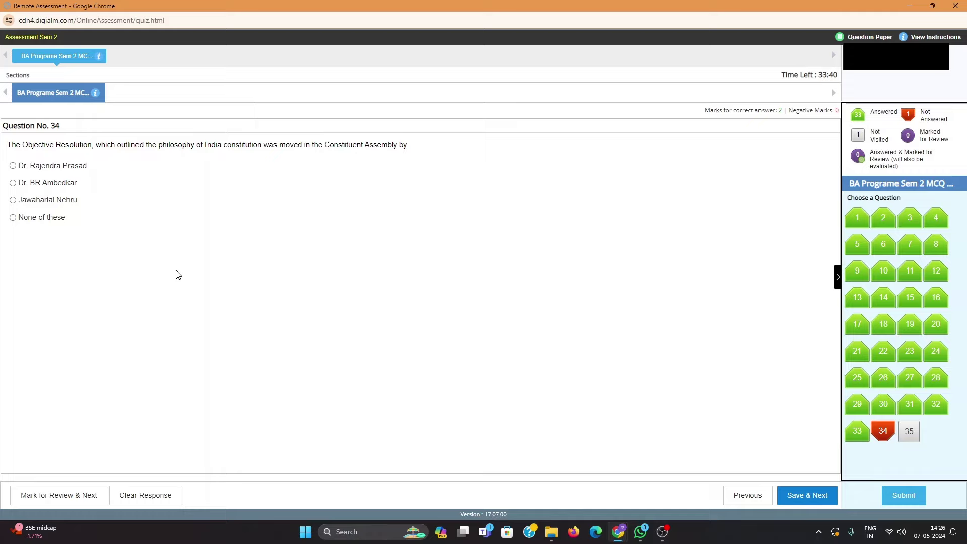
# - Answer and save question 34 as Jawaharlal Nehru and question 35 as Ombudsman system
pyautogui.click(66, 205)
pyautogui.click(797, 495)
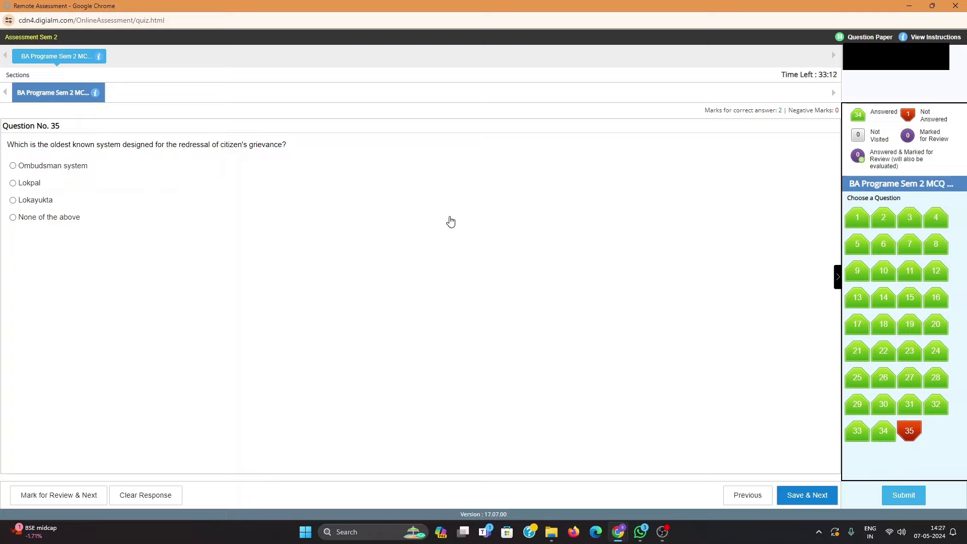
pyautogui.click(51, 166)
pyautogui.click(810, 495)
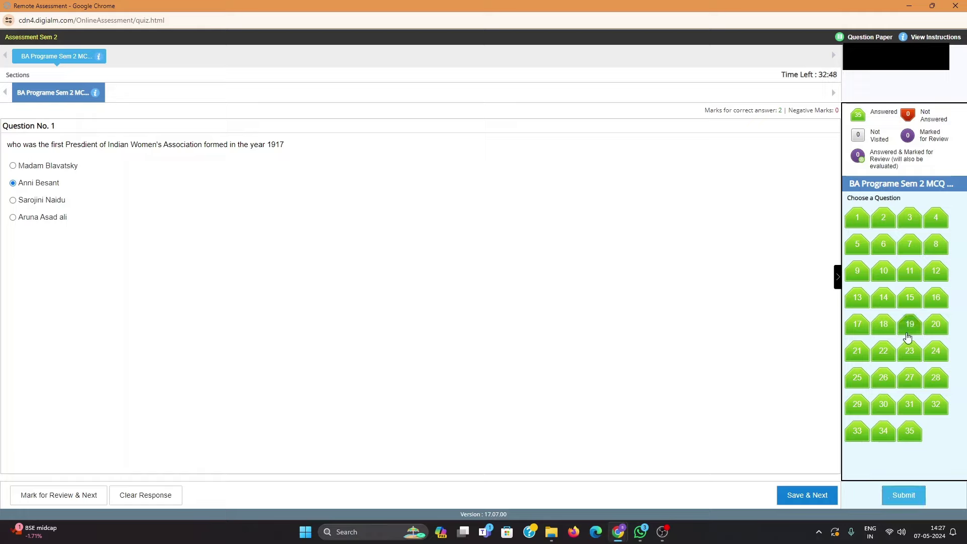
# - Submit the completed Assessment Sem 2, confirm the final submission and exit the assessment
pyautogui.click(900, 498)
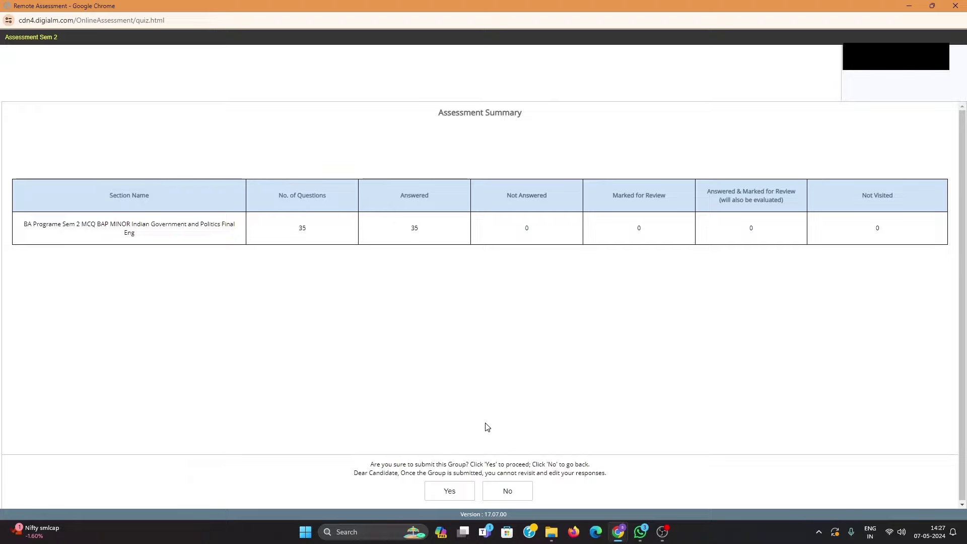
pyautogui.click(449, 496)
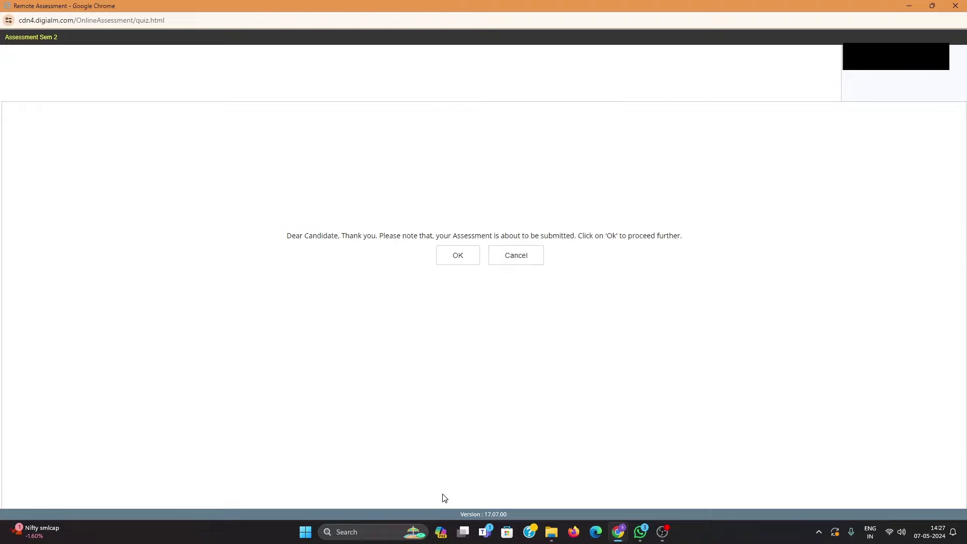
pyautogui.click(453, 267)
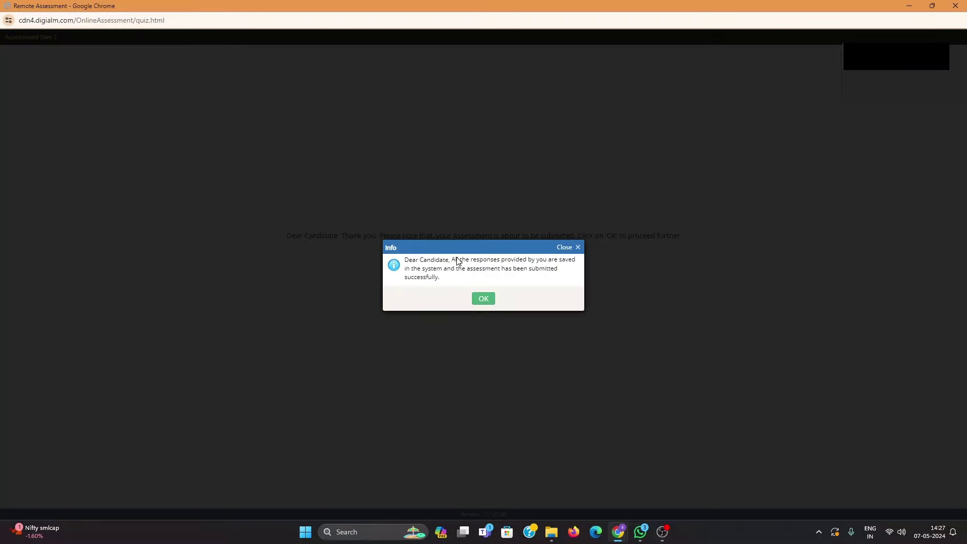
pyautogui.click(484, 299)
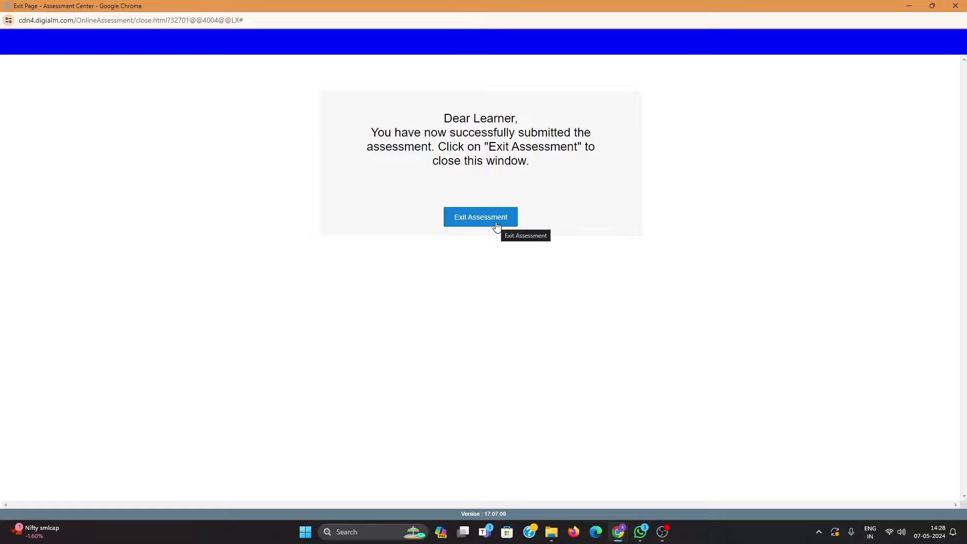
pyautogui.click(496, 223)
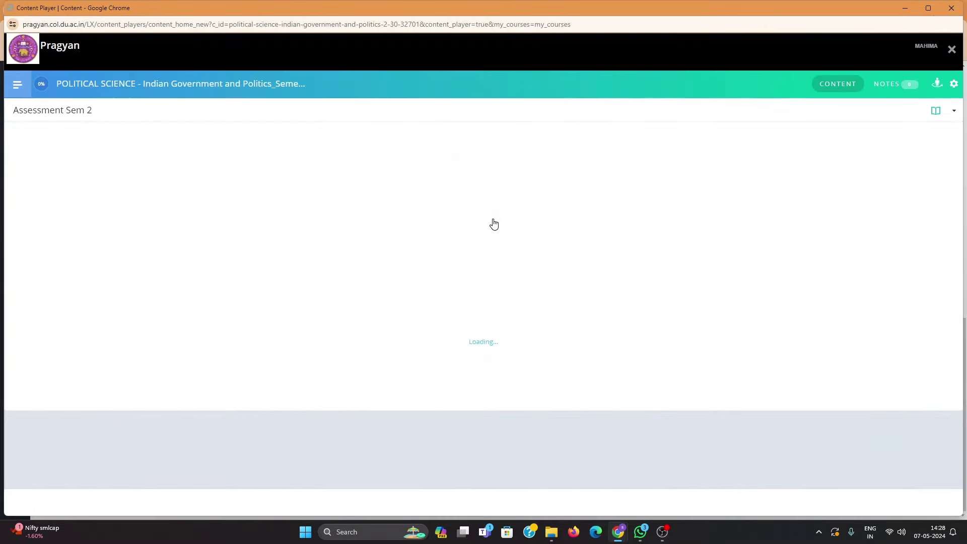